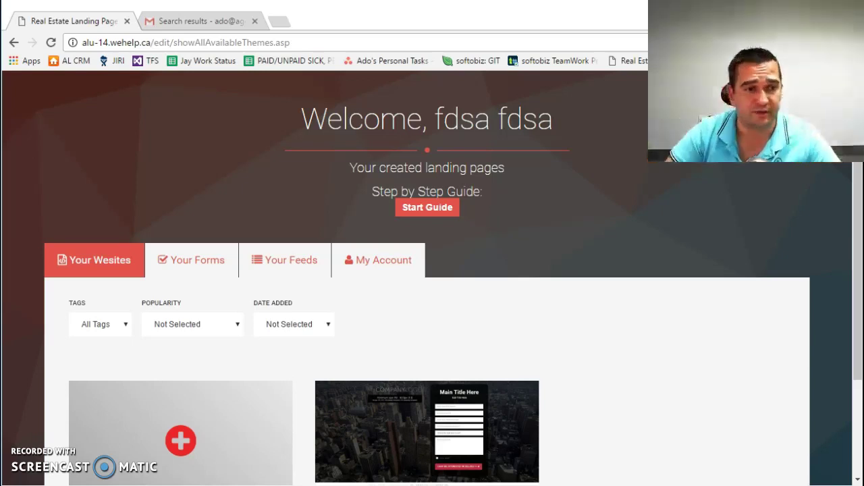
Step: Open the Name & Contact Info form from the Your Forms list for editing
click(603, 343)
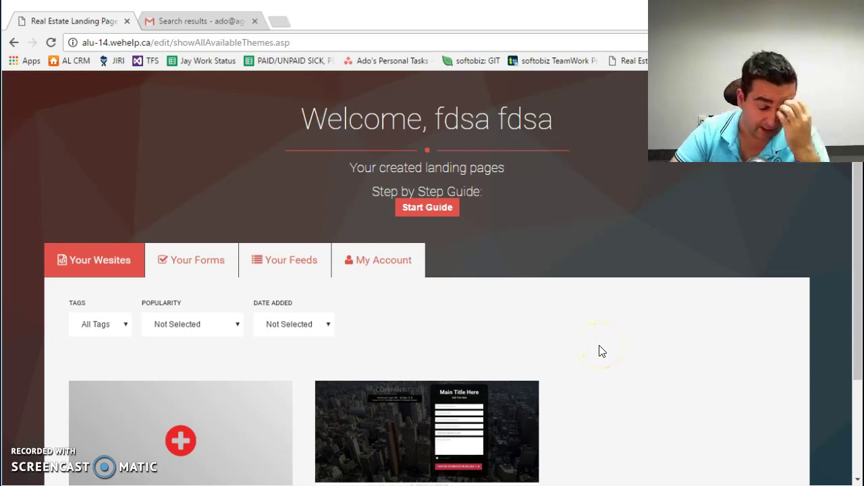
scroll(550, 337, down, 1)
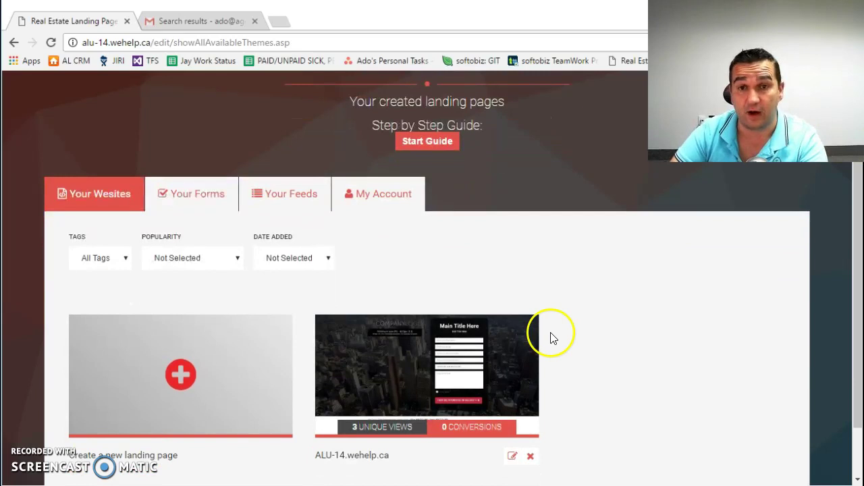
click(193, 204)
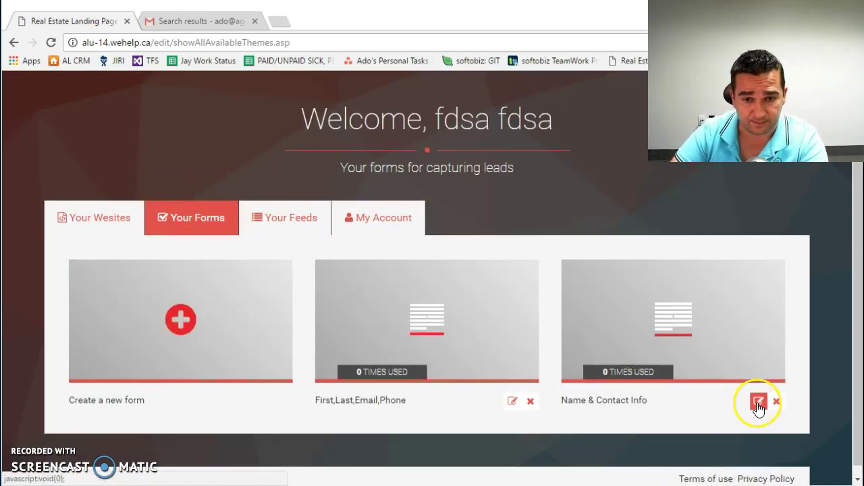
click(758, 402)
scroll(511, 299, down, 2)
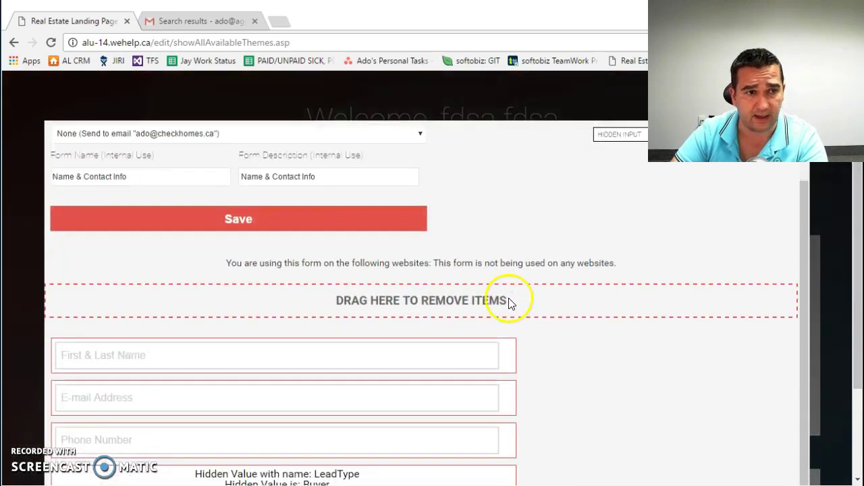
scroll(554, 324, down, 2)
scroll(397, 351, up, 1)
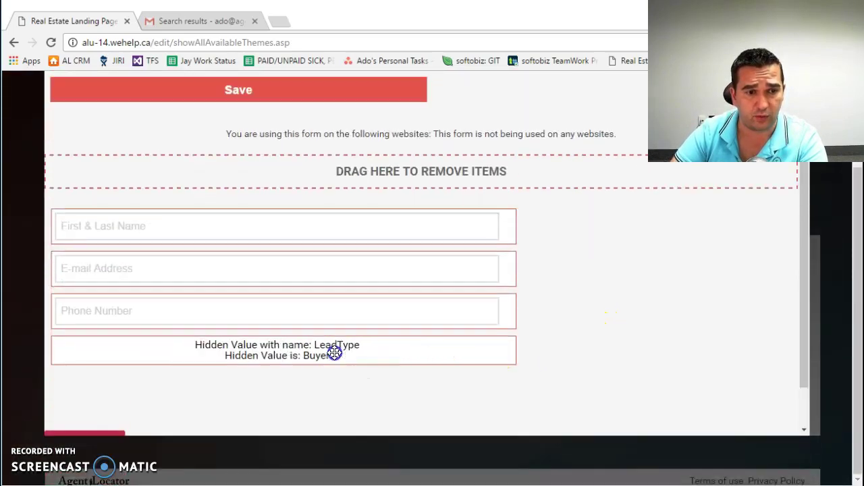
Step: Verify the LeadSource hidden field defaults to [FromURL:Source:LandingPages], then close the form editor
click(343, 389)
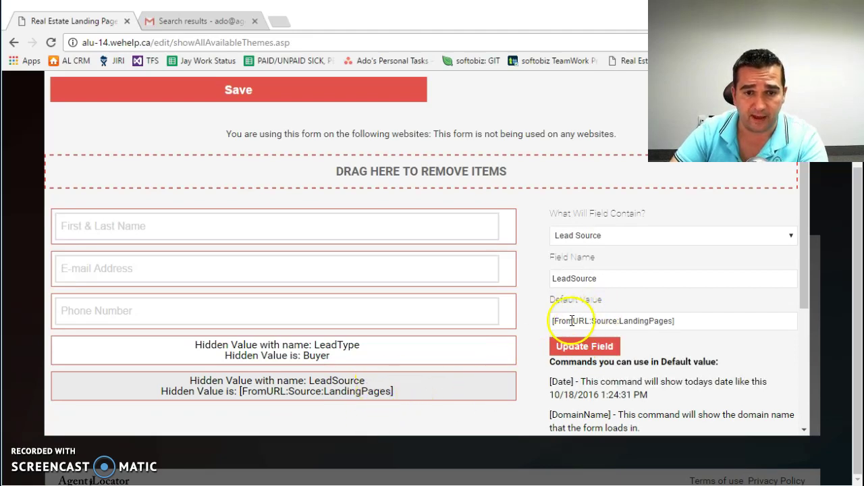
drag(551, 321, 671, 321)
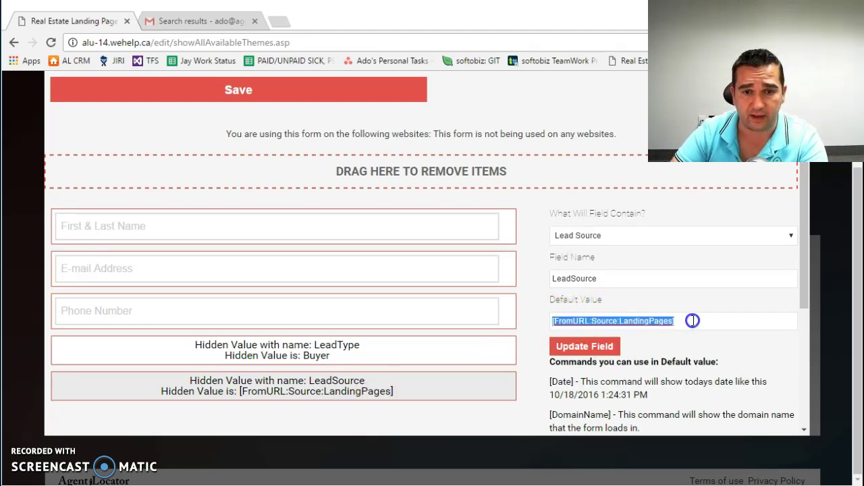
click(692, 320)
triple_click(594, 322)
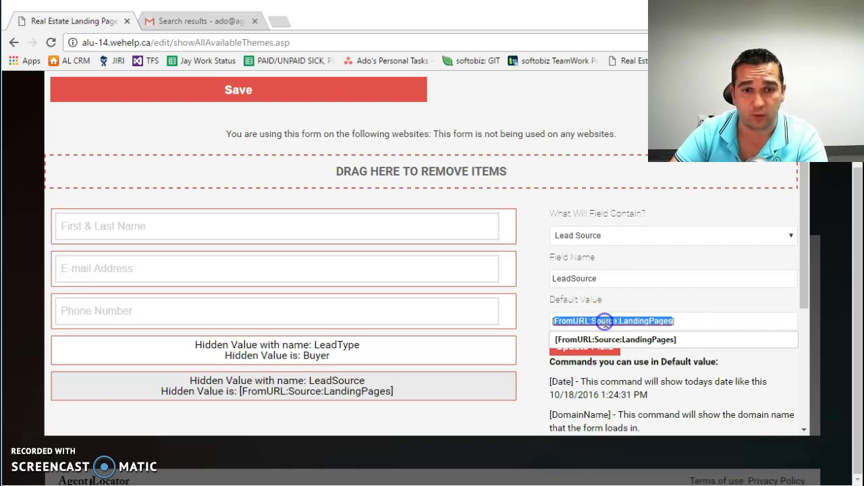
click(534, 206)
scroll(534, 206, up, 2)
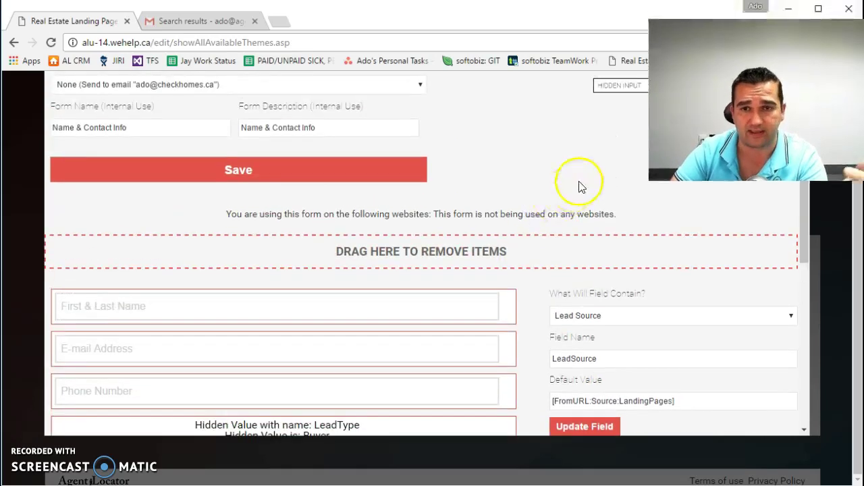
scroll(710, 164, up, 2)
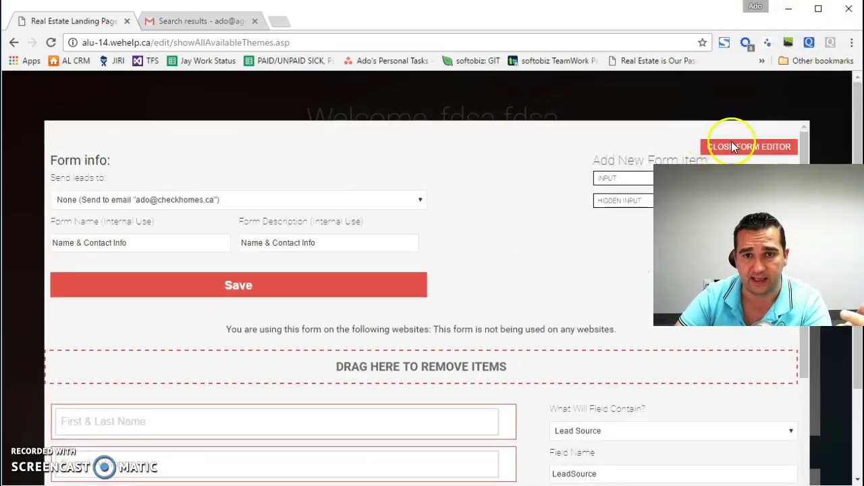
click(733, 147)
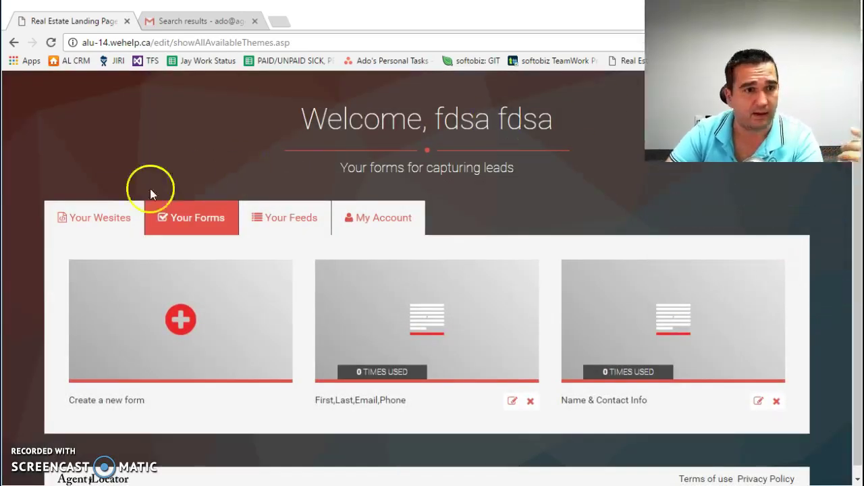
Step: Create a landing page from the Pre-Construction template on subdomain preconpage and confirm it
click(92, 222)
scroll(232, 328, down, 2)
click(160, 302)
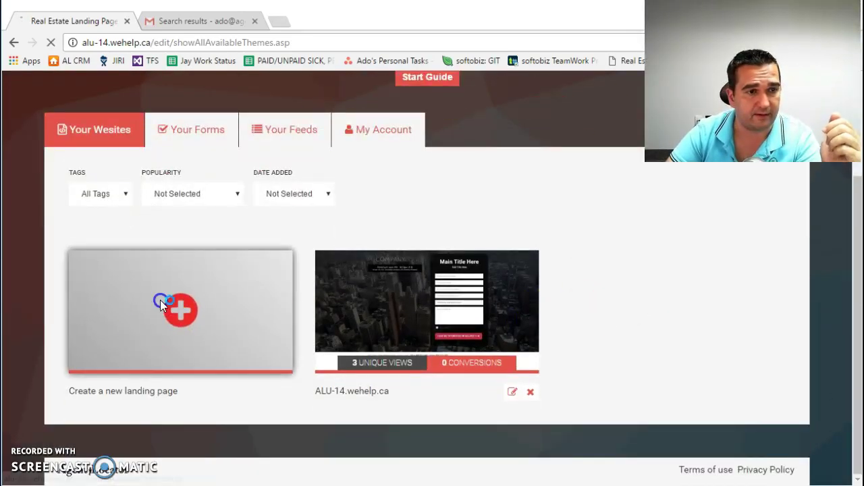
scroll(666, 295, down, 10)
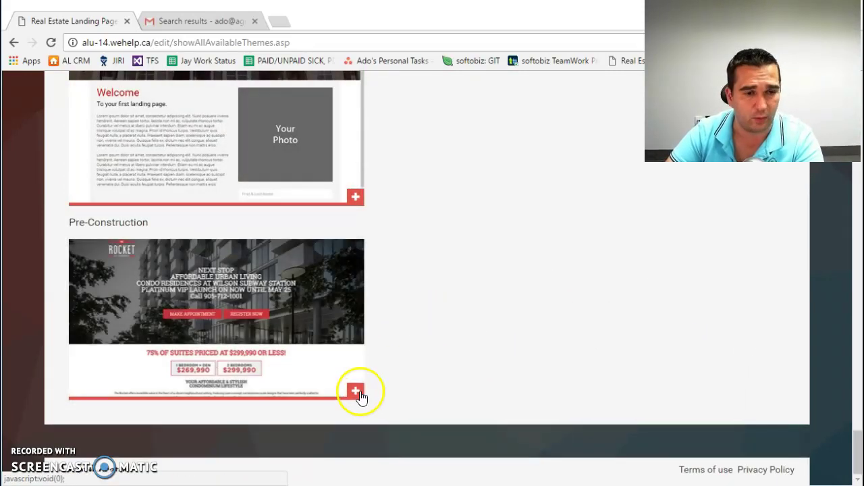
click(356, 391)
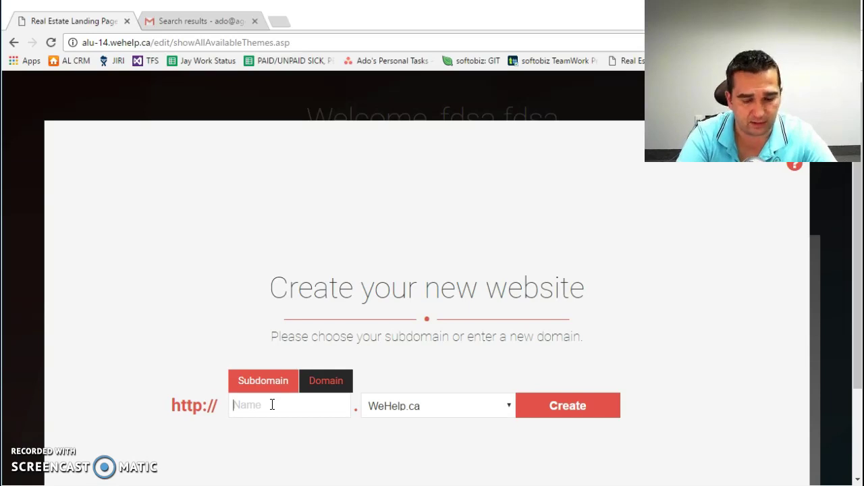
text(preconpage)
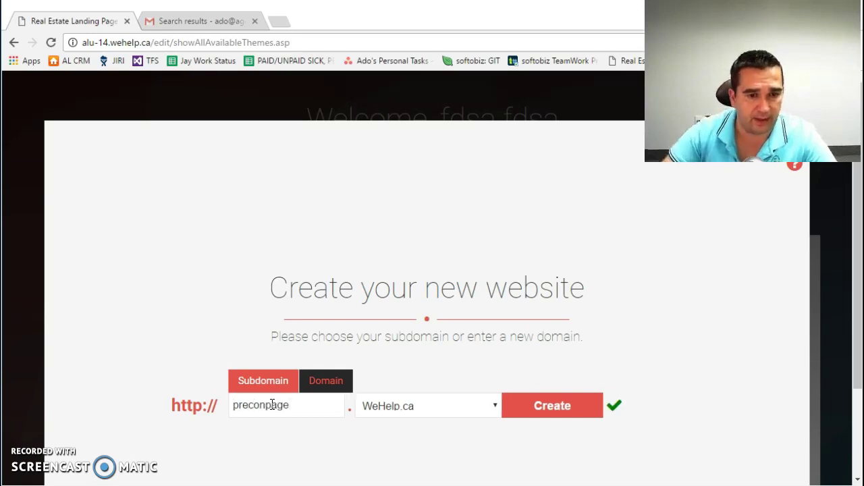
click(547, 408)
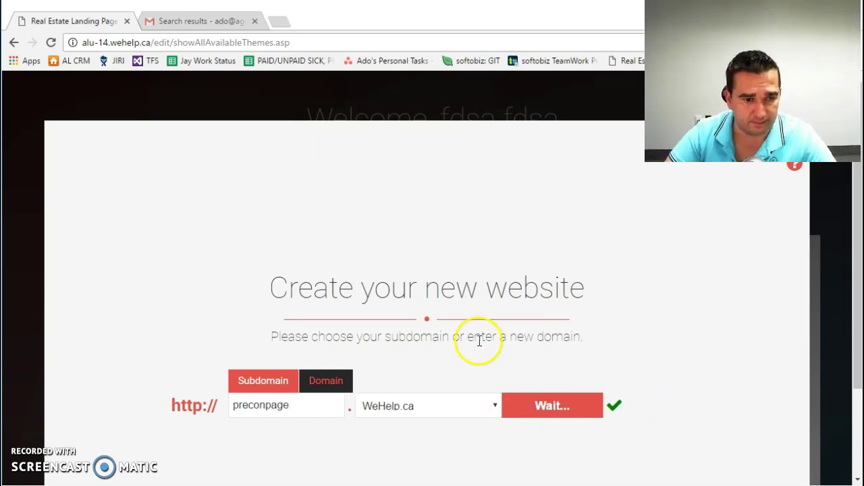
click(548, 147)
scroll(610, 273, down, 2)
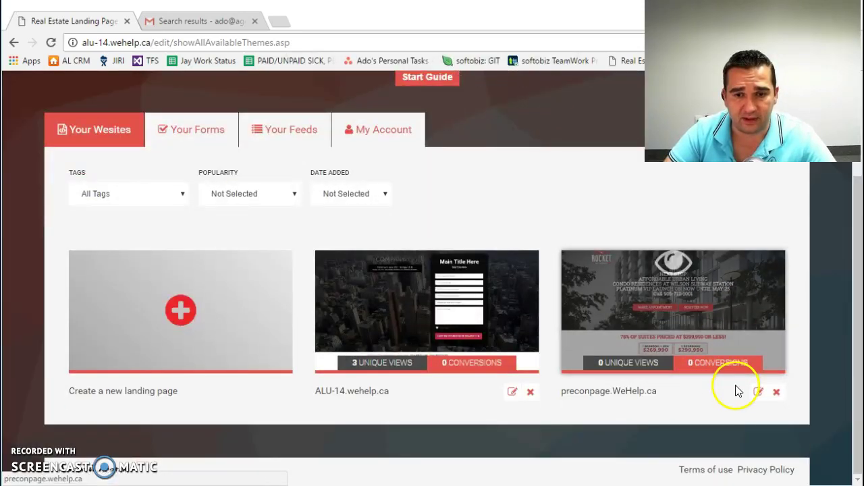
click(758, 392)
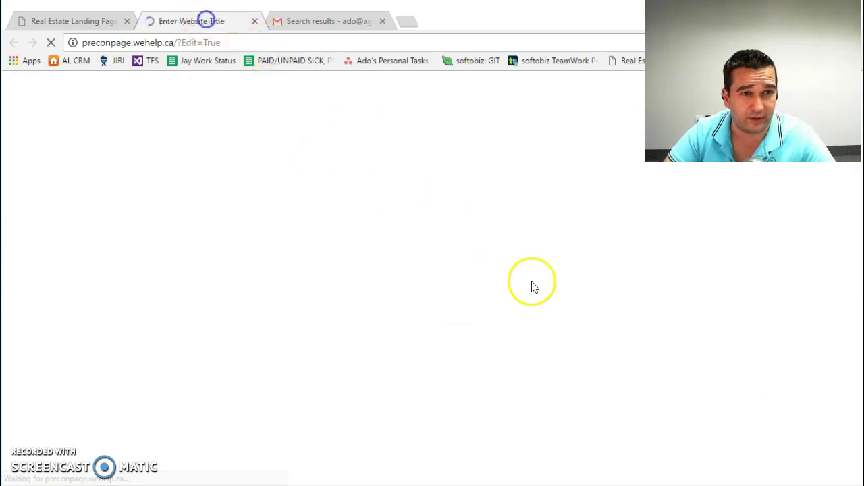
scroll(748, 301, down, 7)
scroll(750, 314, down, 15)
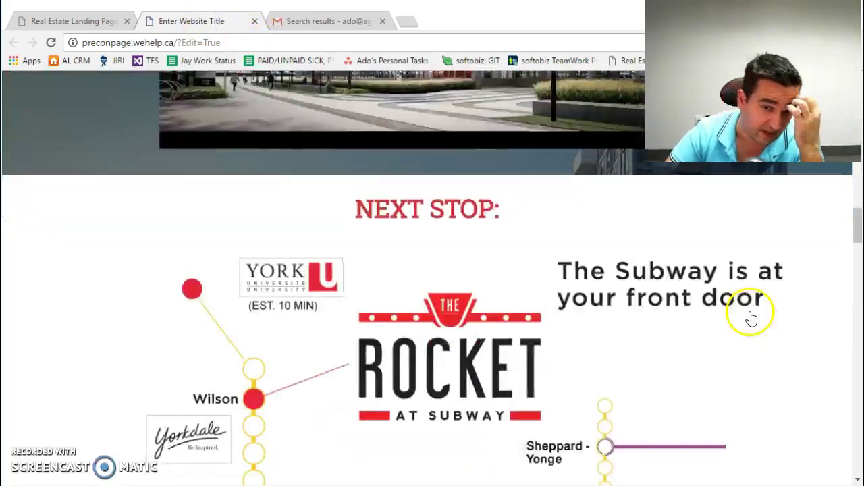
click(450, 209)
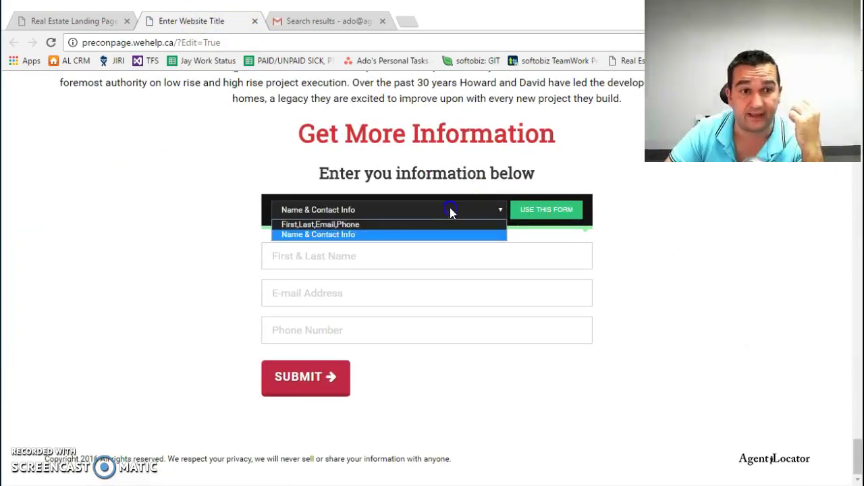
click(336, 236)
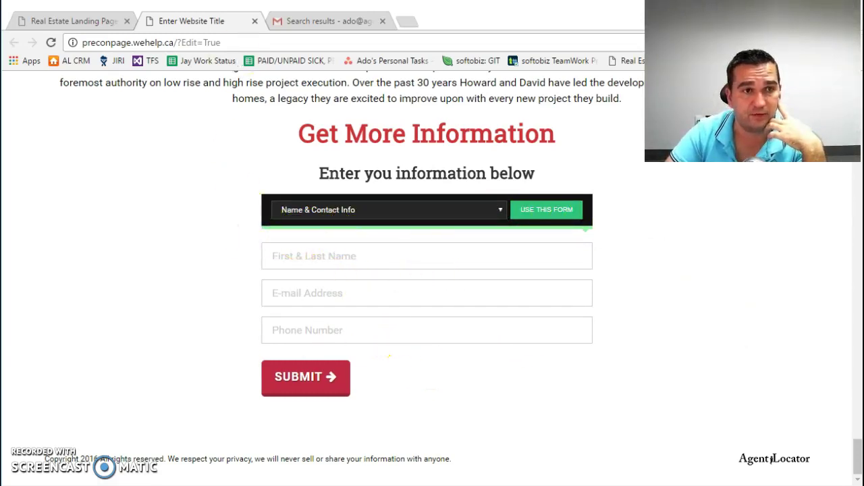
click(254, 21)
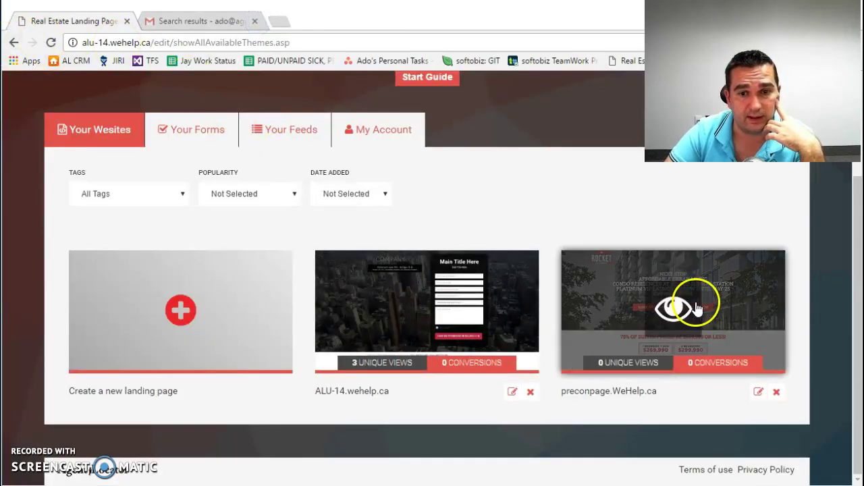
Step: Preview the preconpage site and reload it with ?Source=FB appended to the address
click(687, 308)
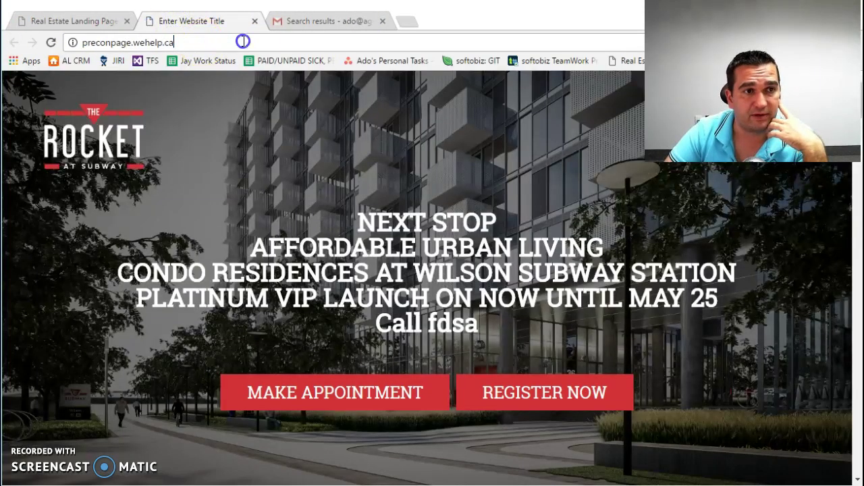
text(?)
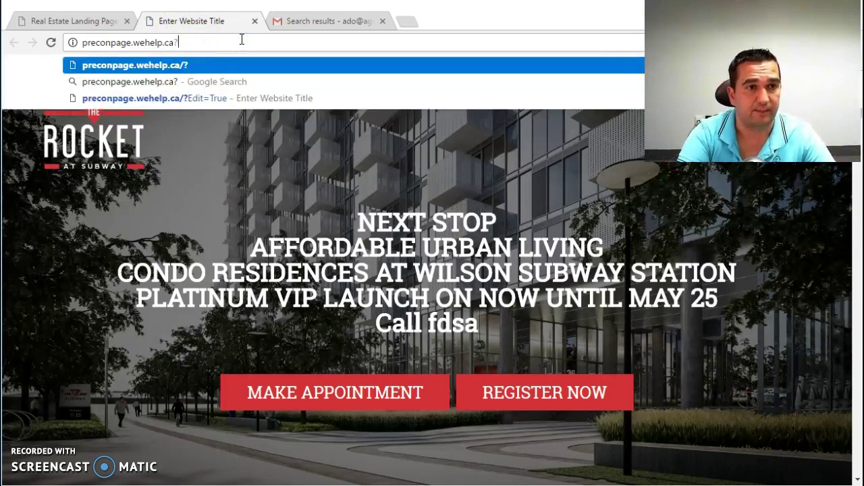
text(Sour)
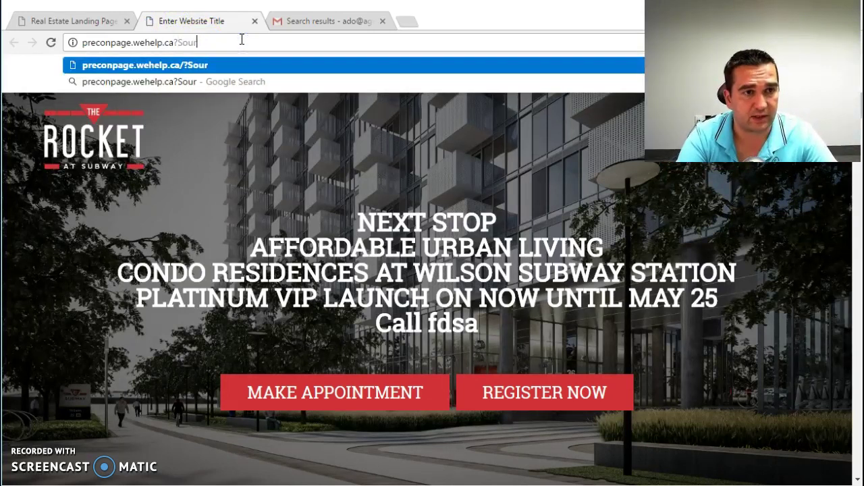
text(ce=FB)
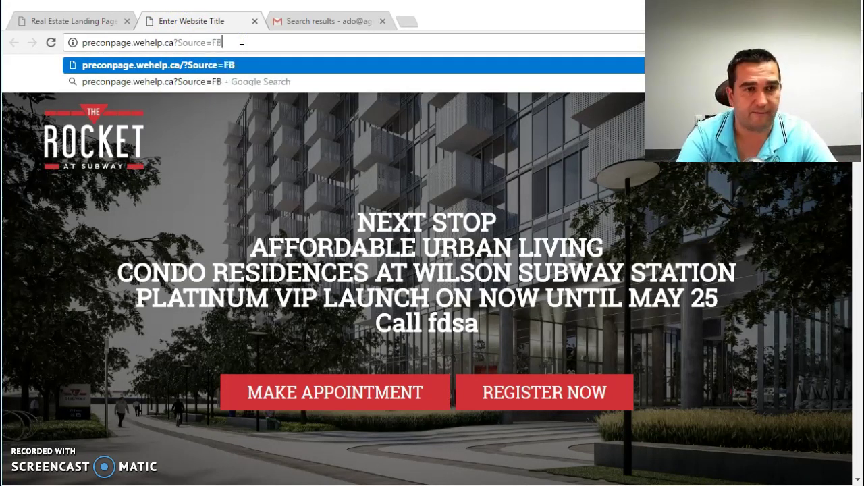
key(Return)
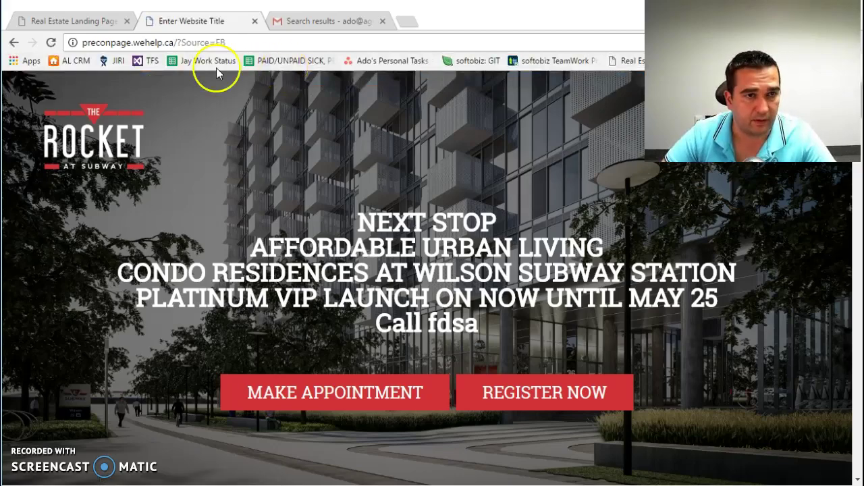
scroll(497, 241, down, 6)
scroll(484, 257, up, 5)
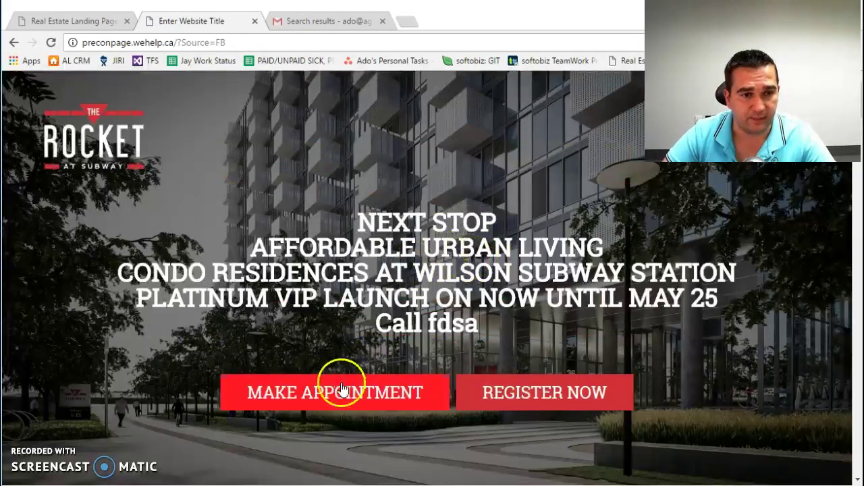
scroll(398, 318, down, 10)
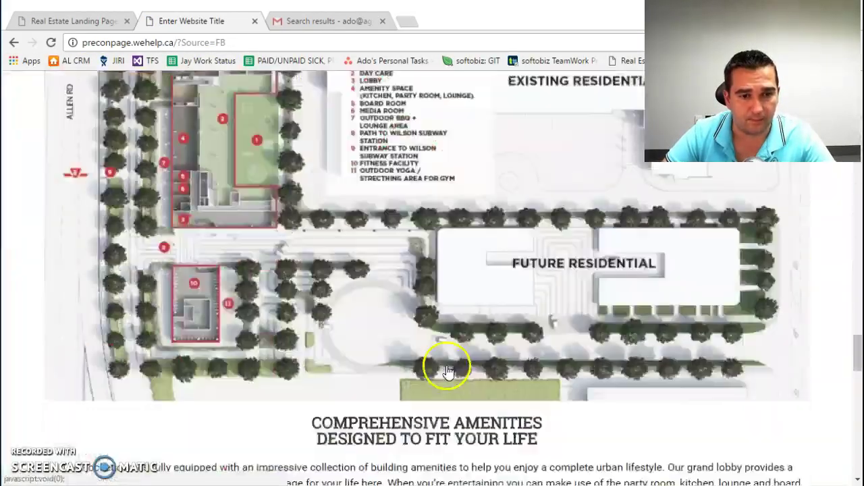
Step: Fill the Get More Information form with a test name, e-mail and phone via autofill
click(447, 370)
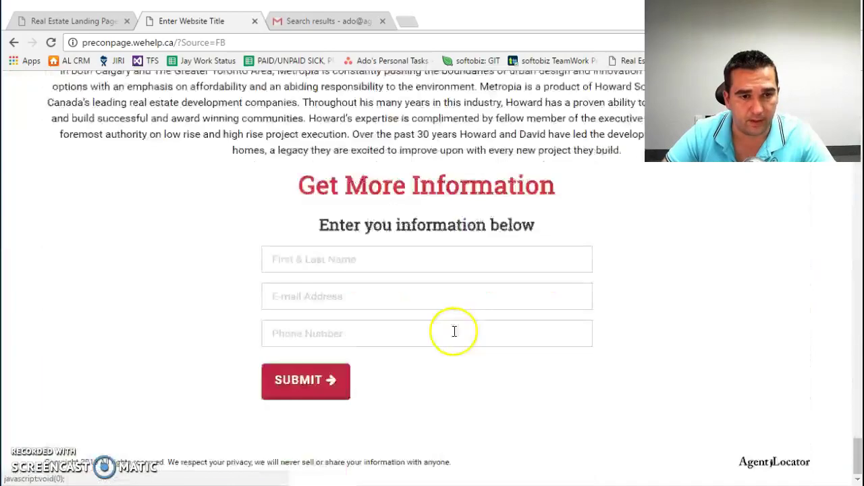
click(381, 258)
text(Ado)
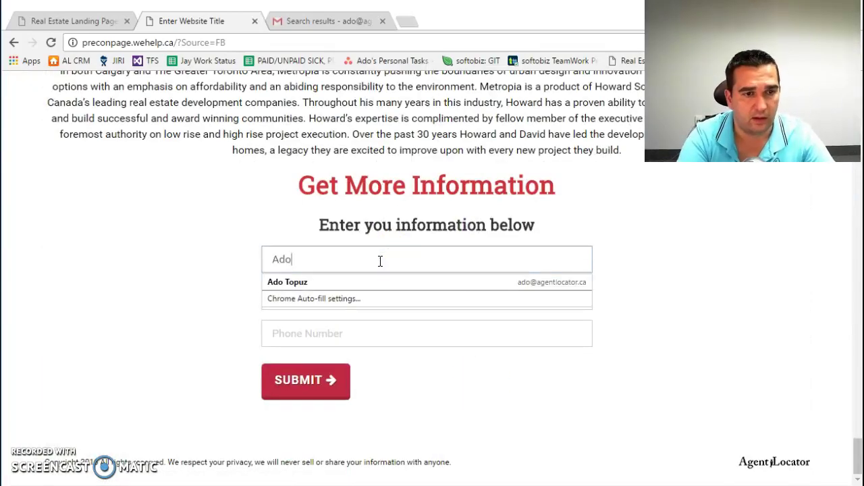
text( Tes)
text(ad)
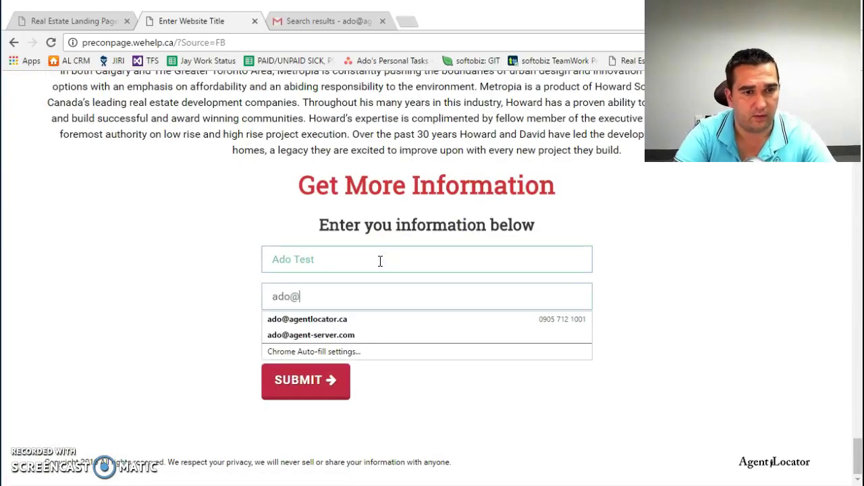
text(o@)
key(Down)
key(Tab)
Step: Submit the test lead and search Gmail for mypreconpage
click(296, 391)
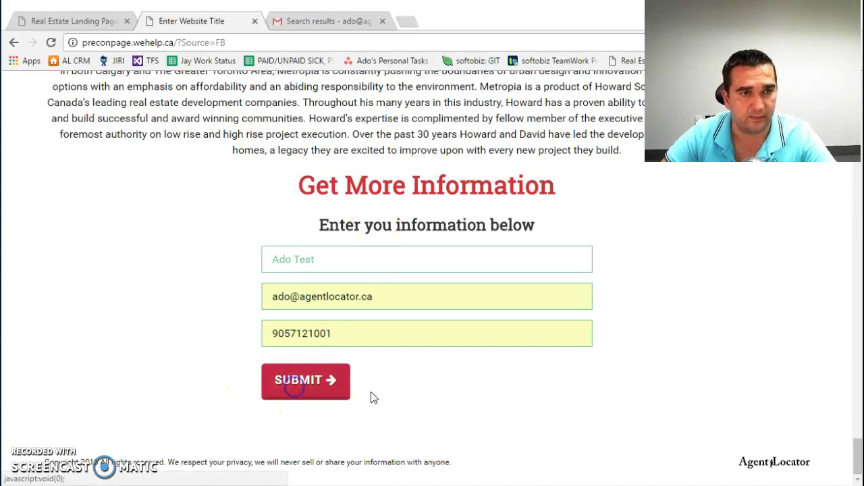
click(323, 22)
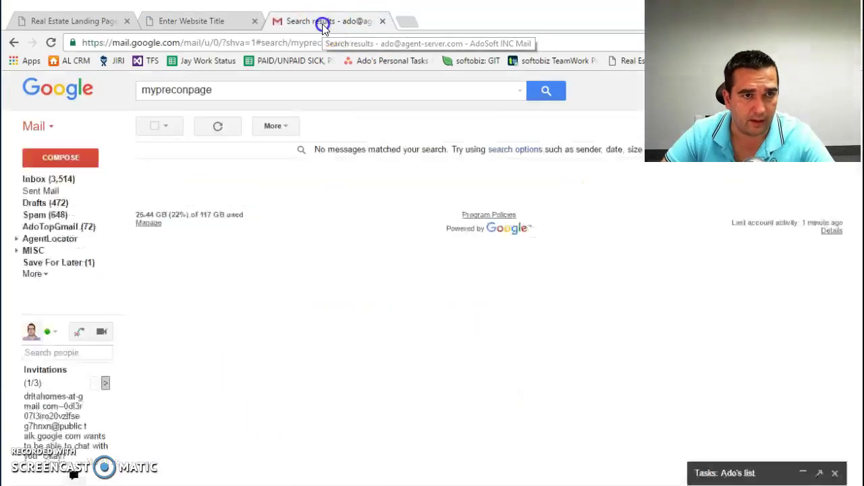
click(280, 92)
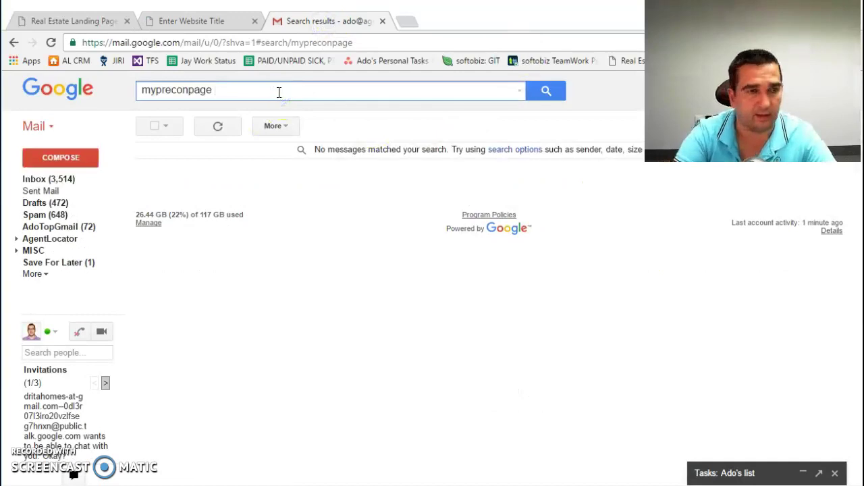
key(ctrl+a)
text(mypr)
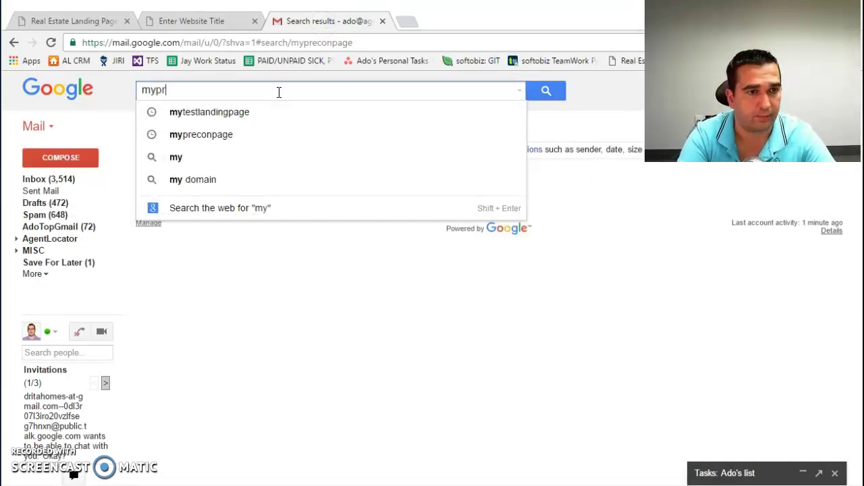
text(econpa)
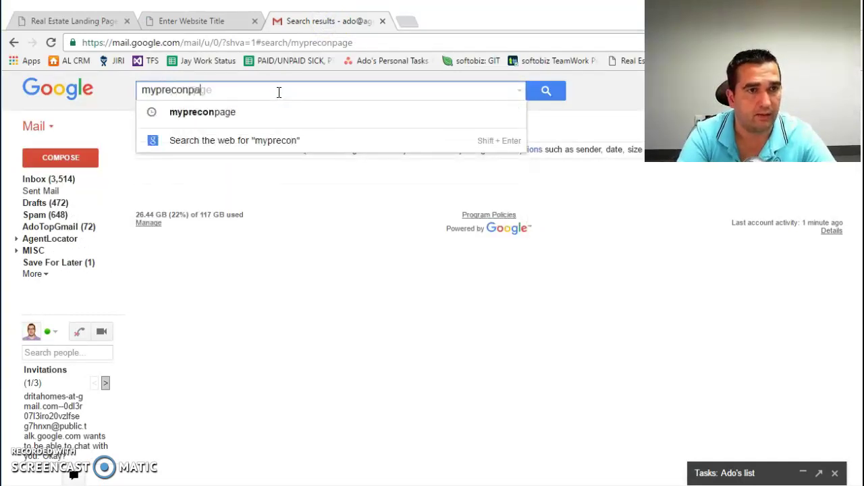
text(ge)
key(Return)
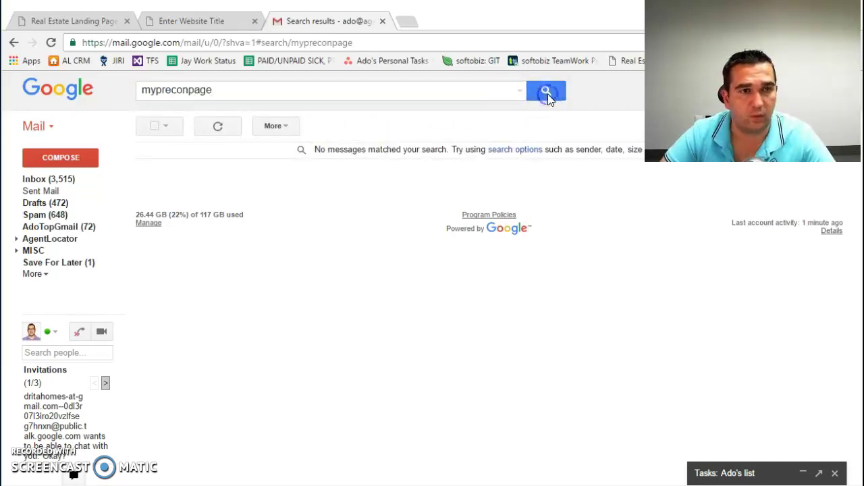
Step: Copy 'preconpage' from the page address and rerun the Gmail search with it
click(200, 21)
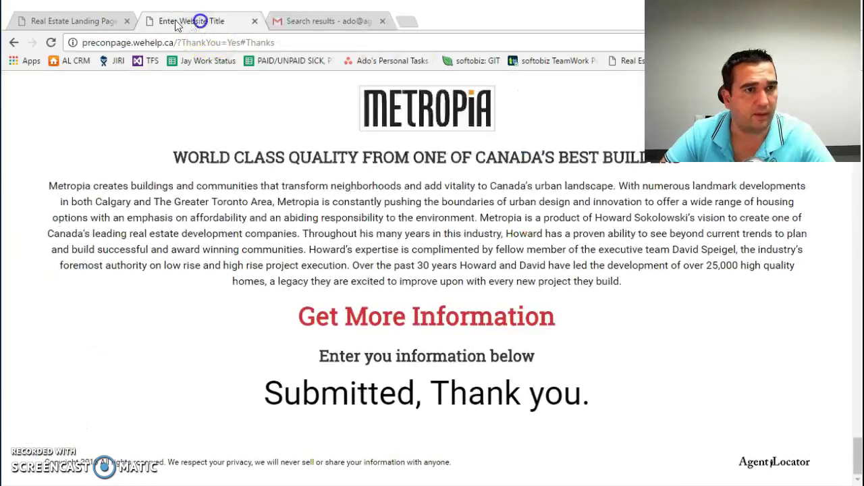
double_click(108, 43)
key(ctrl+c)
click(329, 18)
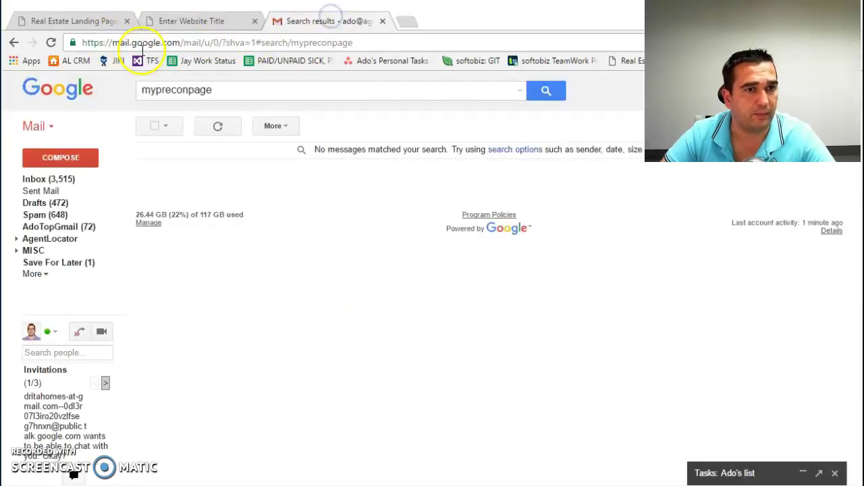
click(209, 90)
key(ctrl+a)
key(ctrl+v)
click(546, 91)
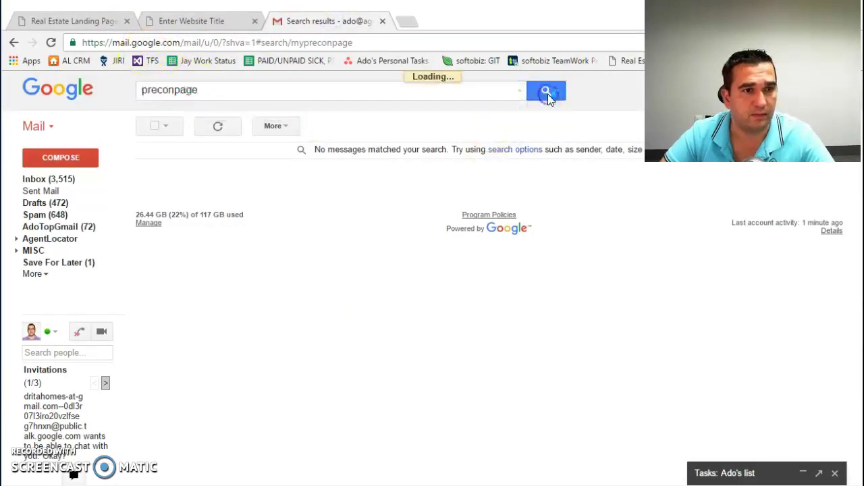
Step: Open the New Lead For preconpage email and check its LeadSource reads FB
click(410, 152)
drag(159, 285, 209, 285)
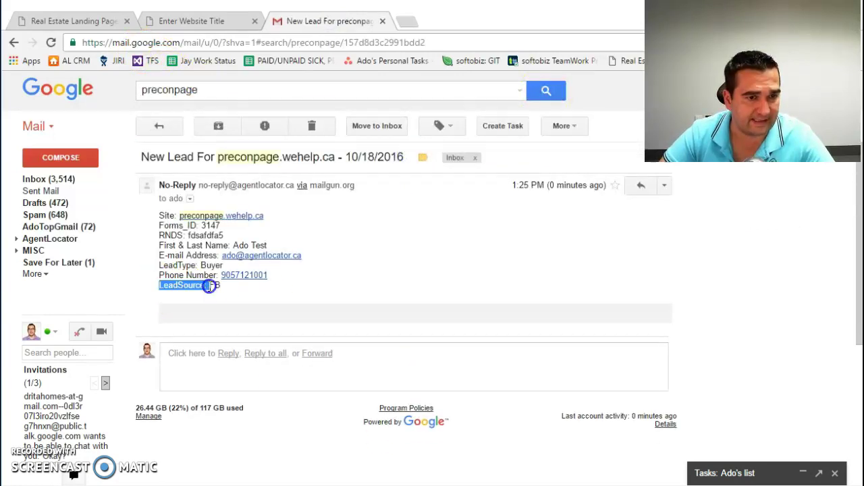
click(231, 288)
Step: Reload the landing page with ?Source=Google in the address
click(194, 18)
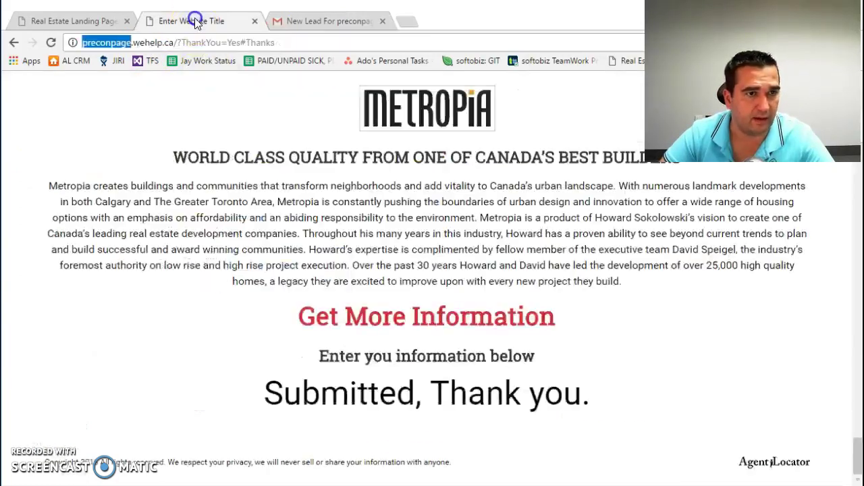
drag(275, 42, 180, 41)
text(Source=FB)
key(Return)
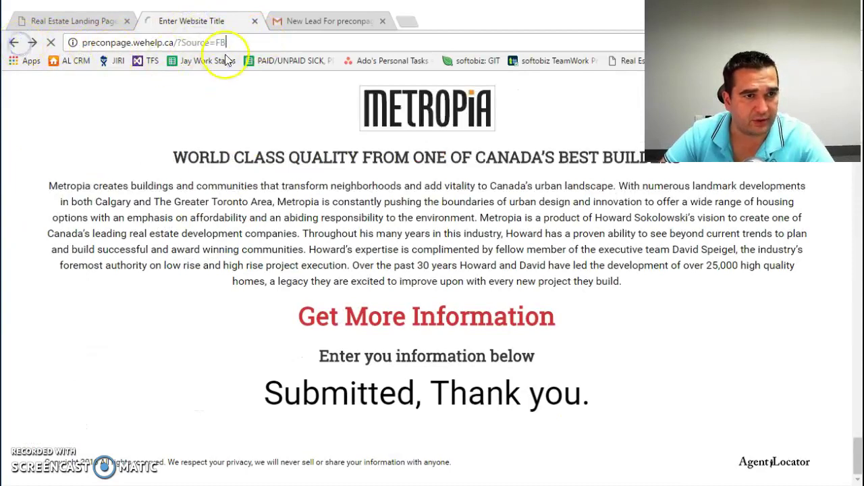
text(Goog)
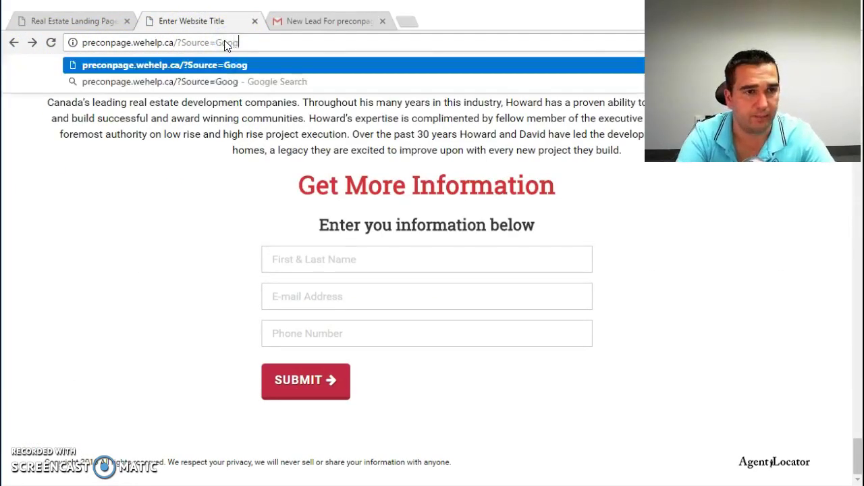
text(le)
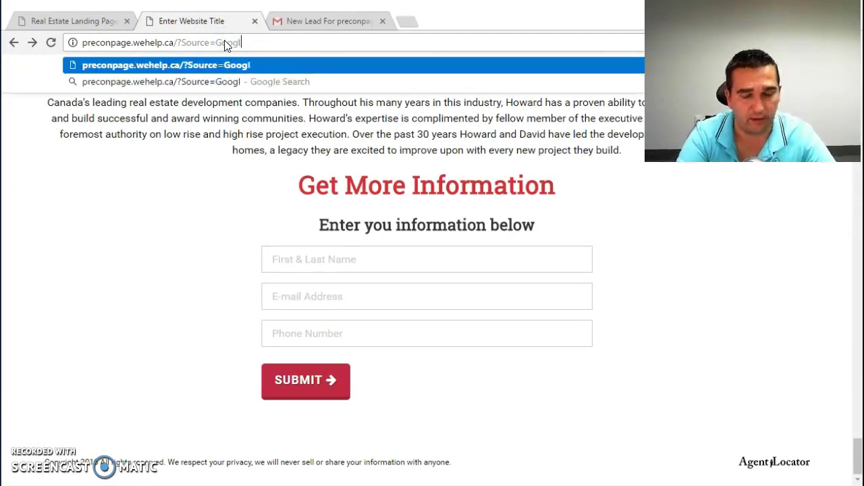
key(Return)
Step: Change the address's Source value to WhatEverYouWant and reload the page
click(224, 42)
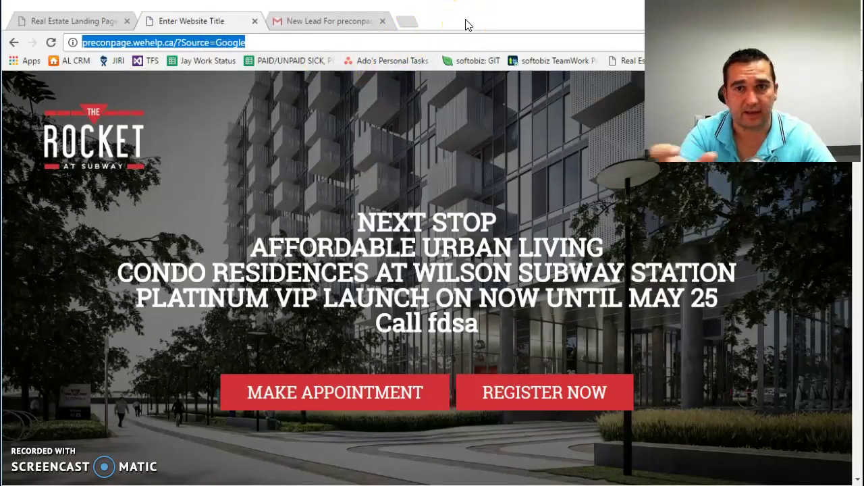
click(178, 43)
double_click(226, 44)
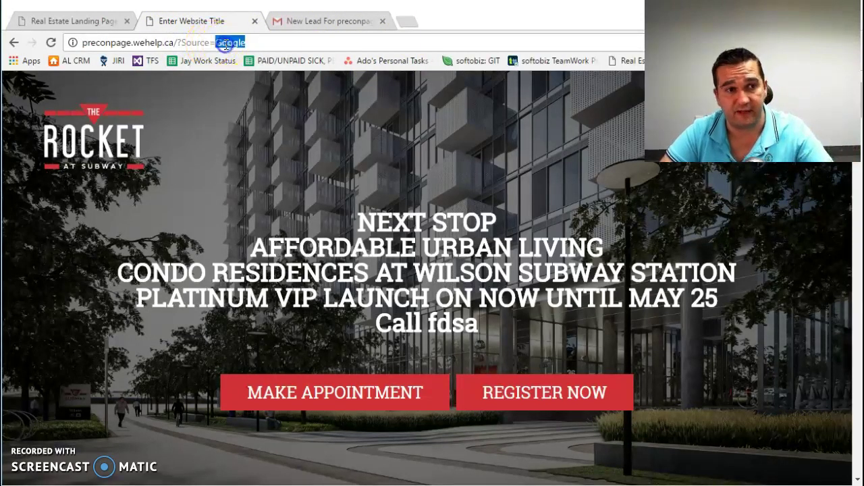
text(FB)
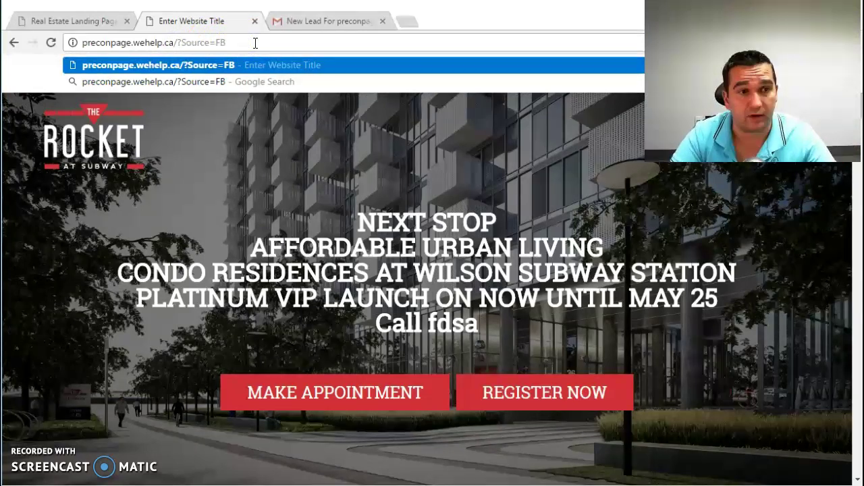
key(BackSpace)
key(BackSpace)
text(W)
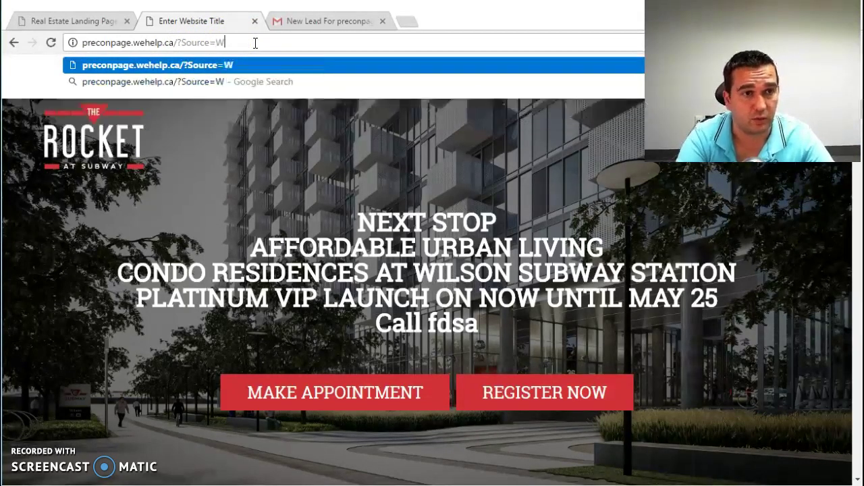
text(hatEverYou)
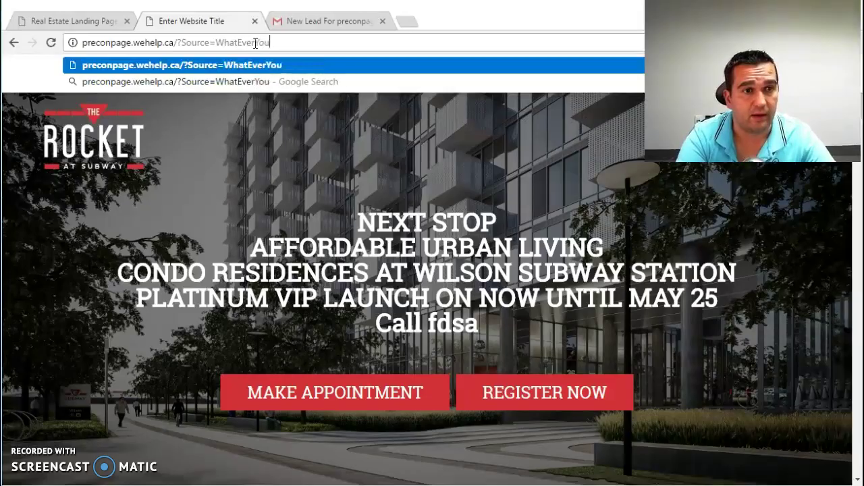
text(Want)
key(Return)
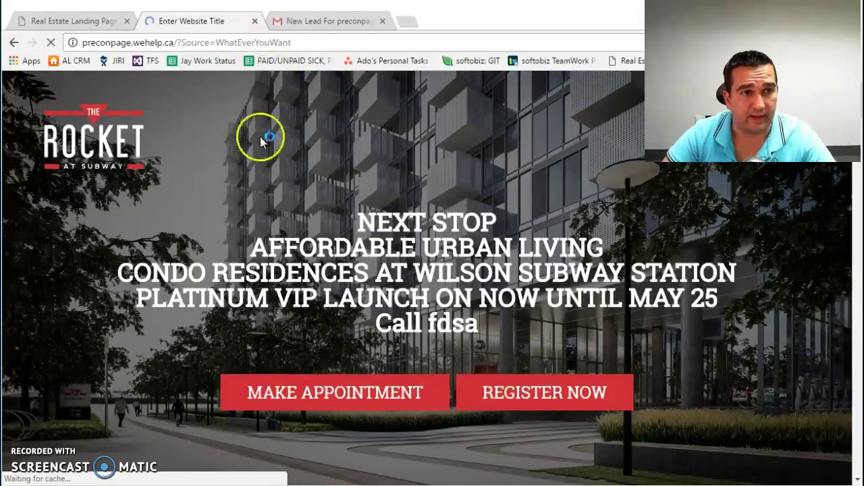
Step: Fill the lead form's name, e-mail and phone with test values and submit it
click(372, 399)
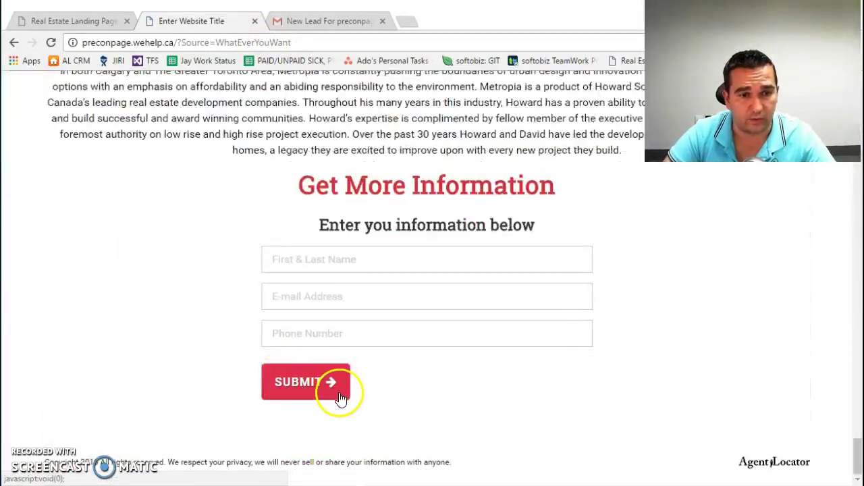
click(337, 260)
text(tes)
click(334, 281)
click(277, 297)
text(test)
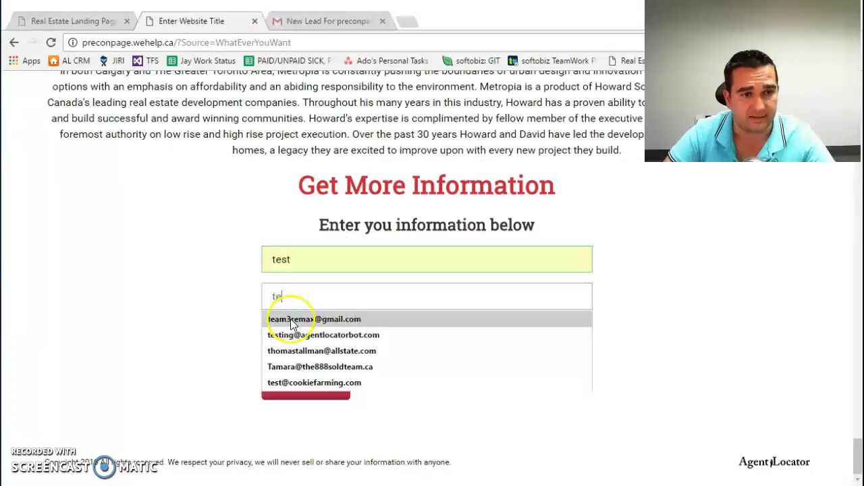
click(312, 320)
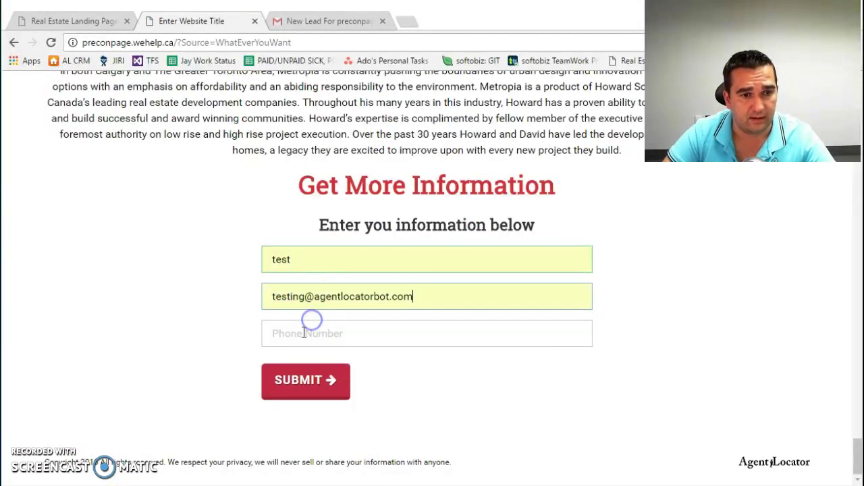
click(304, 331)
text(test)
click(307, 381)
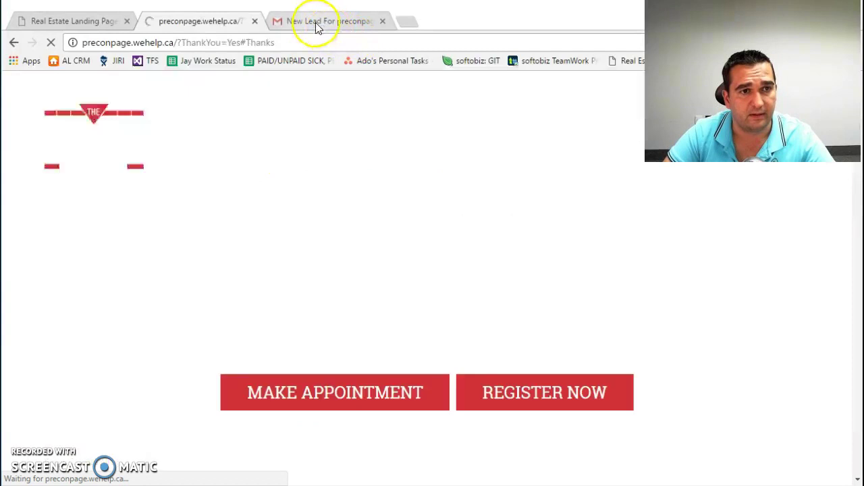
Step: Rerun the preconpage Gmail search until the second lead email arrives
click(315, 22)
click(552, 90)
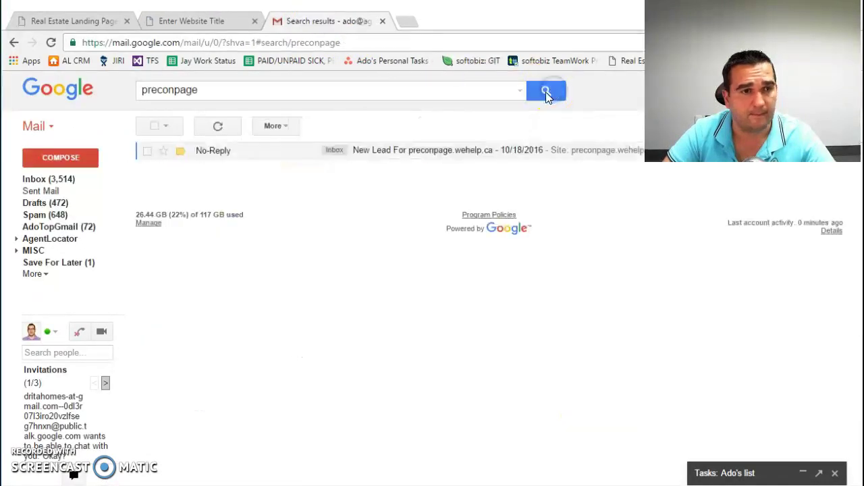
click(549, 92)
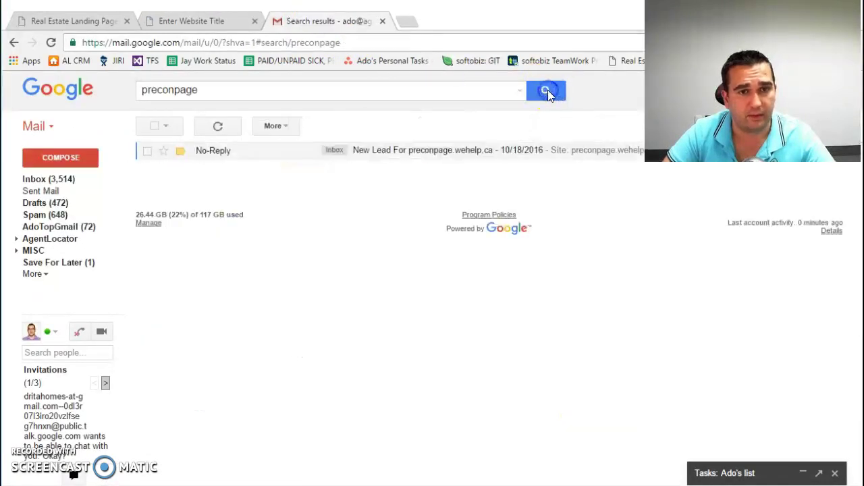
click(548, 90)
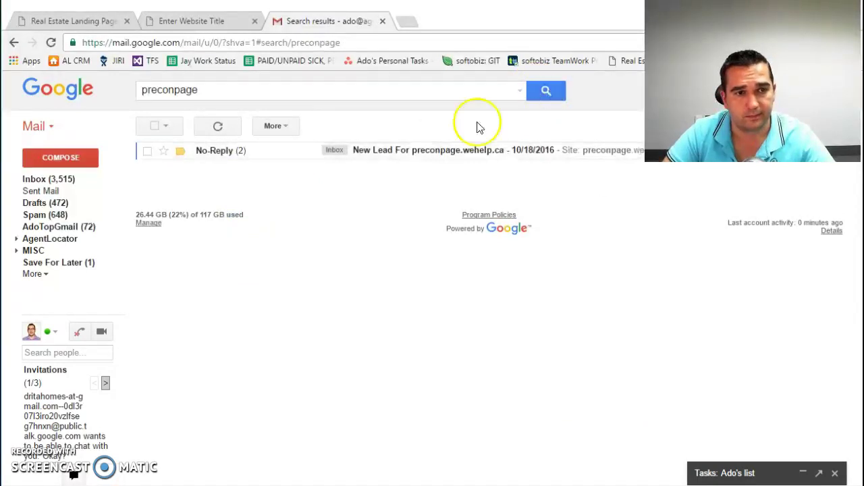
Step: Open the New Lead For preconpage conversation and check LeadSource reads WhatEverYouWant
click(392, 164)
scroll(308, 359, down, 3)
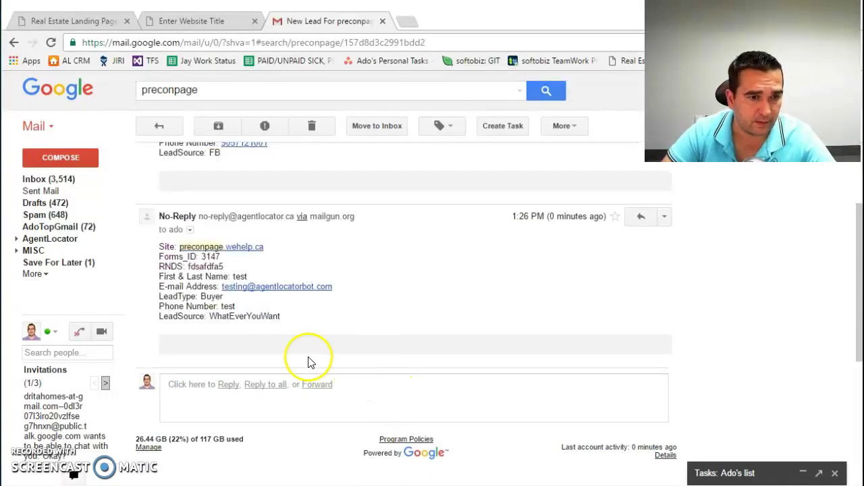
double_click(221, 317)
double_click(187, 317)
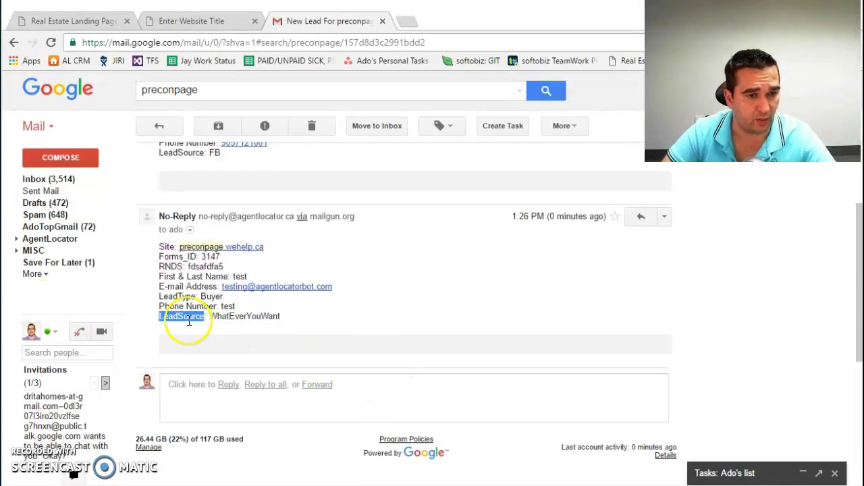
click(251, 326)
Step: Return to the preconpage tab showing the "Submitted, Thank you." confirmation
click(185, 21)
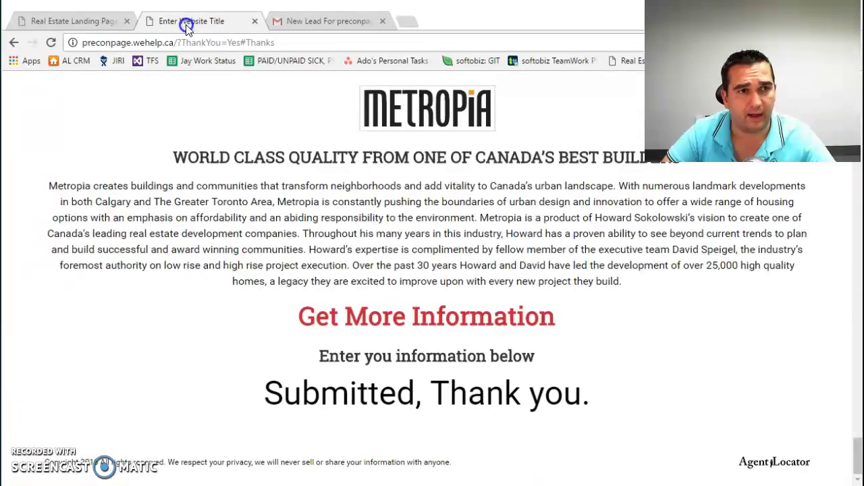
scroll(360, 299, up, 2)
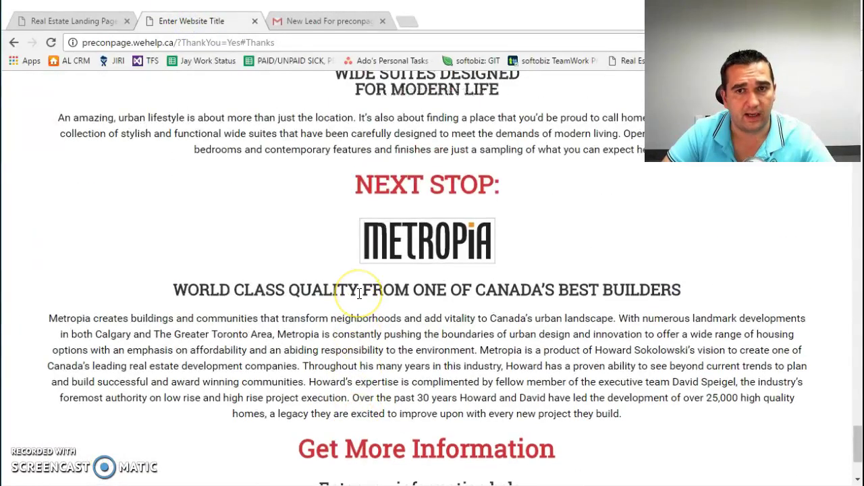